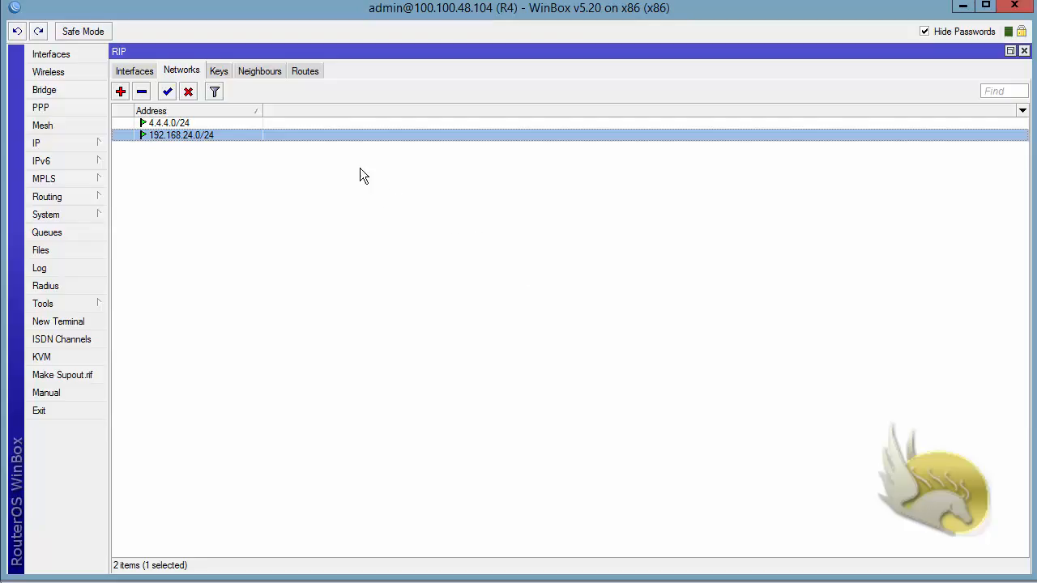
Step: Add a RIP interface entry for ether1 on R4 with md5 authentication and enter its authentication key
left_click(136, 70)
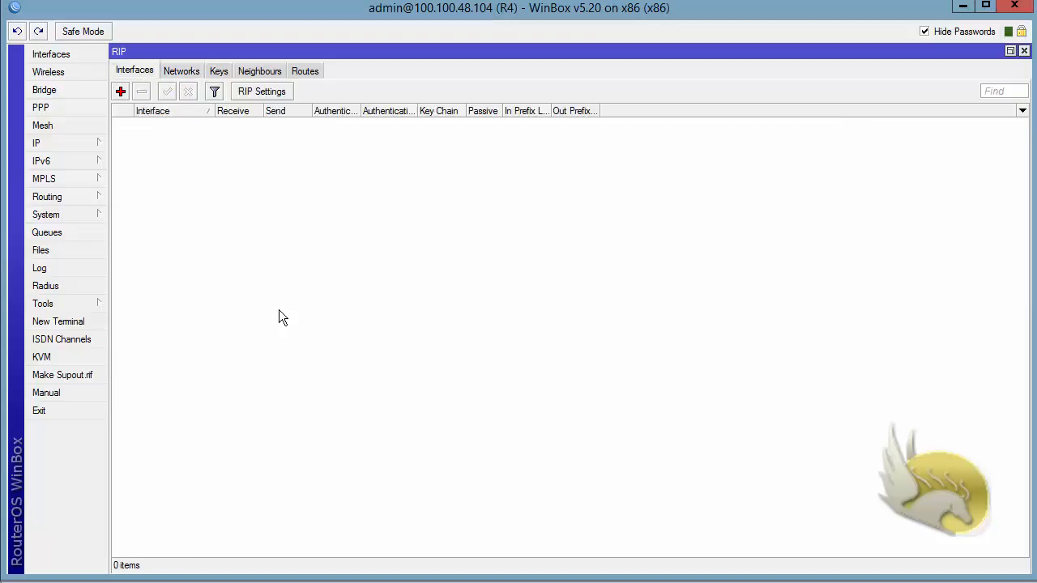
left_click(120, 92)
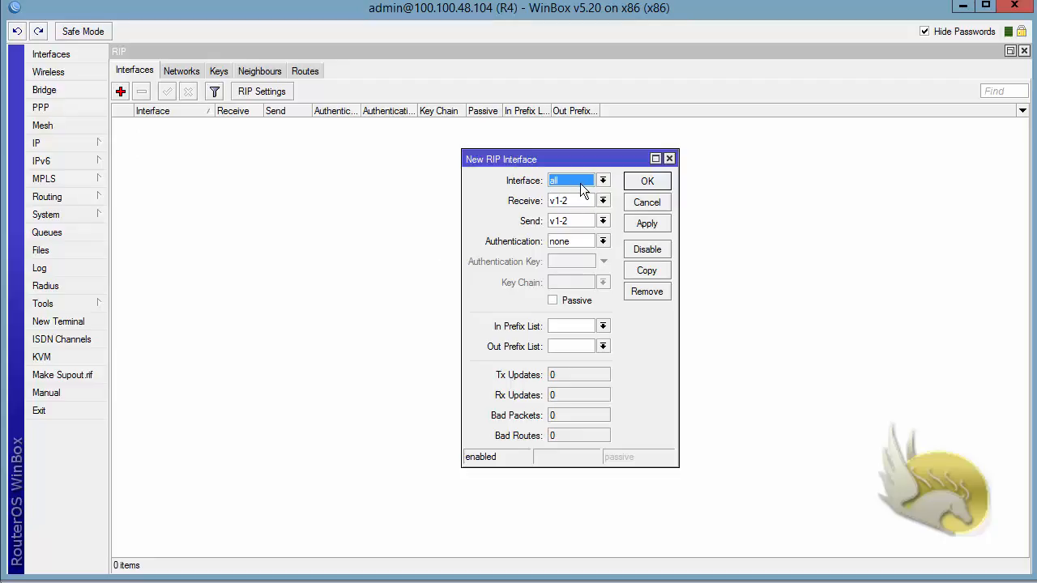
left_click(605, 182)
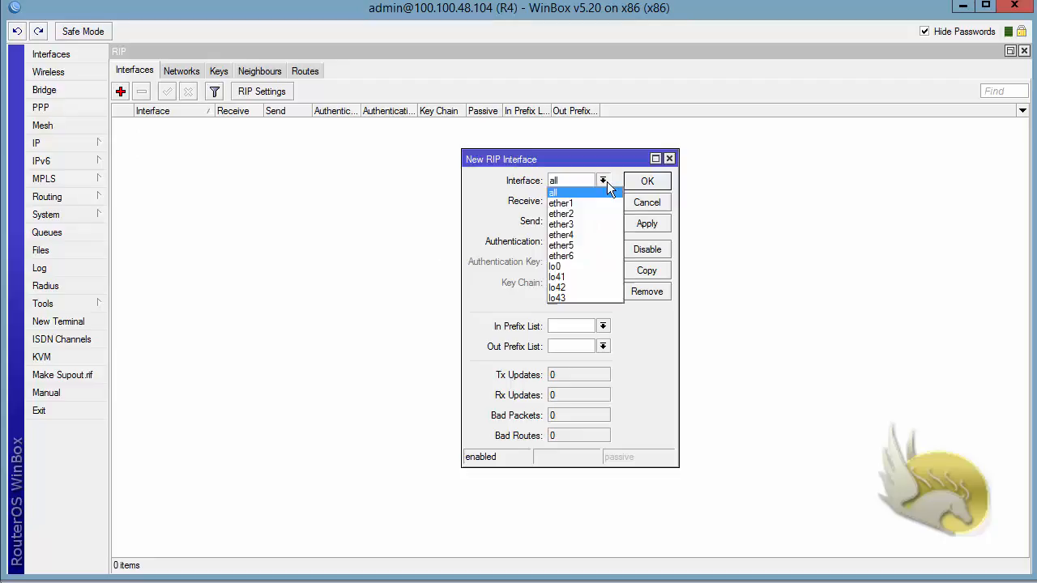
left_click(571, 201)
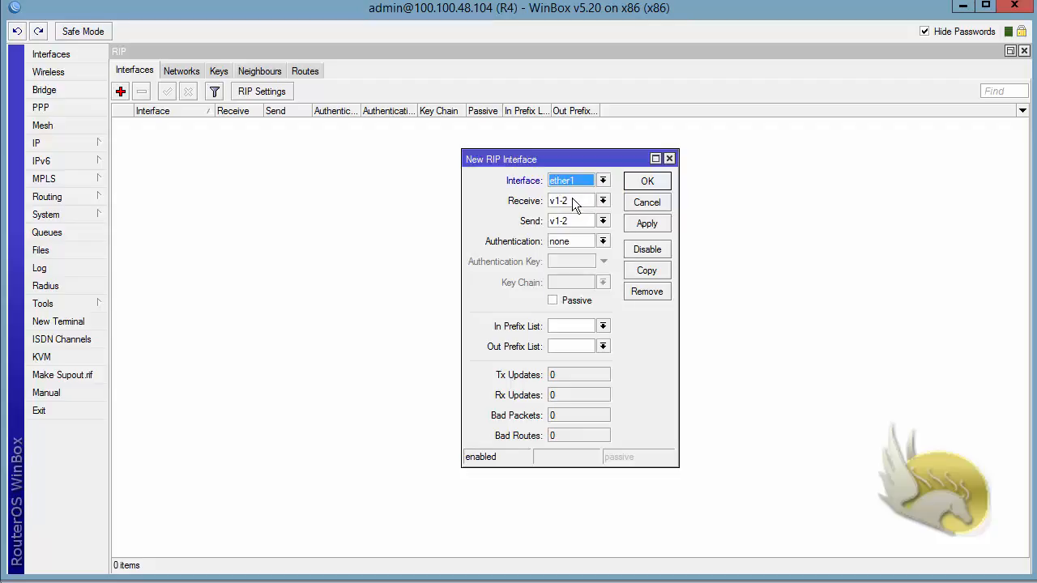
left_click(604, 242)
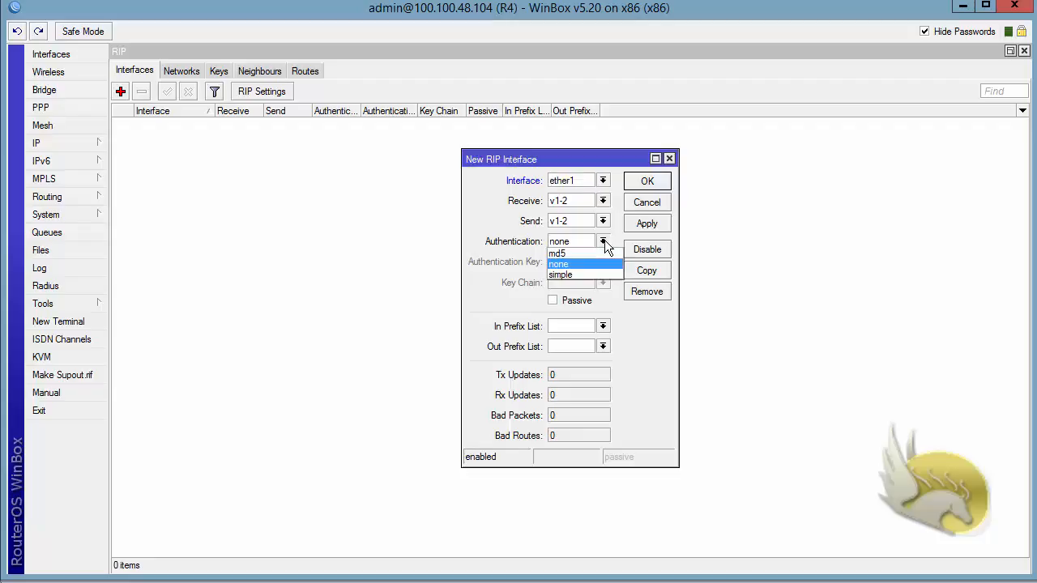
left_click(557, 254)
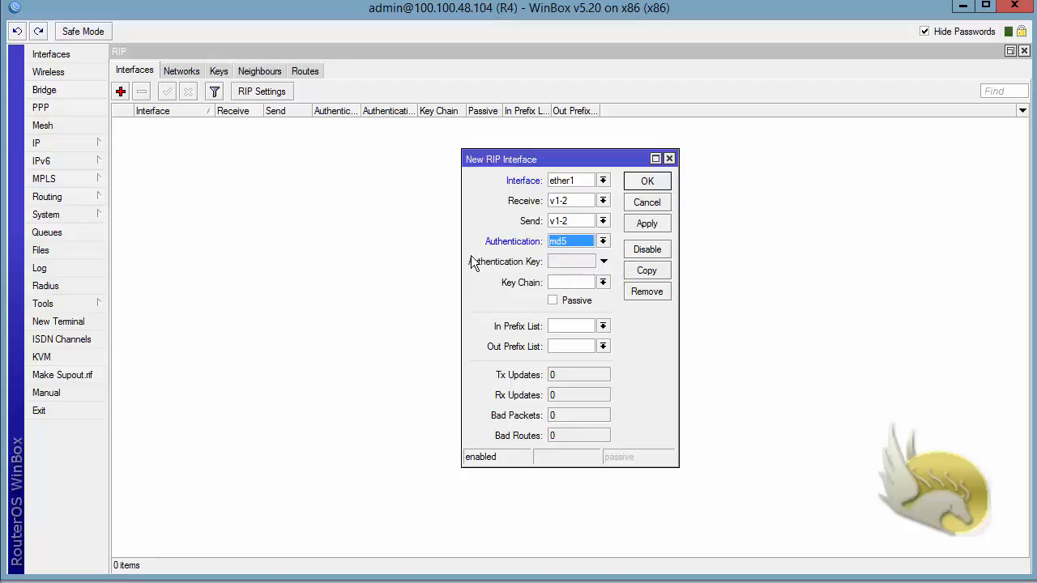
left_click(557, 261)
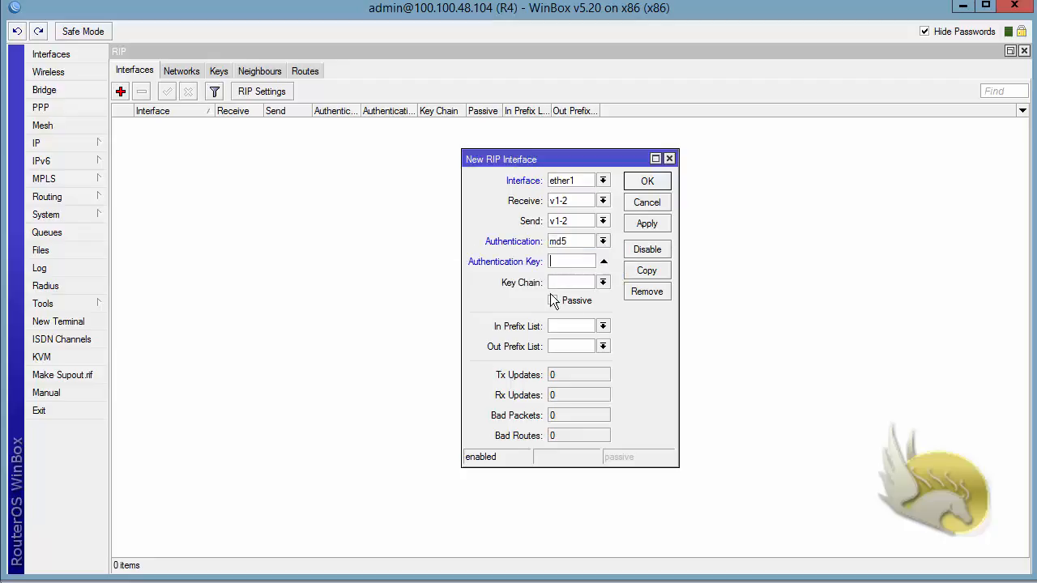
type("******")
left_click(657, 185)
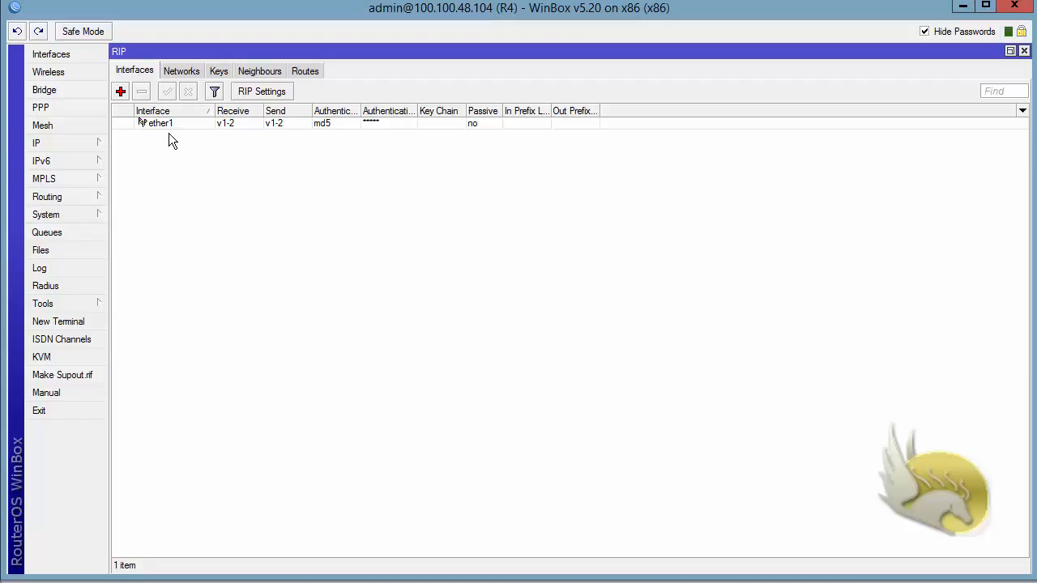
Step: Check the timeouts of the RIP routes on R4, focusing on the 1.1.1.0/24 route
left_click(306, 70)
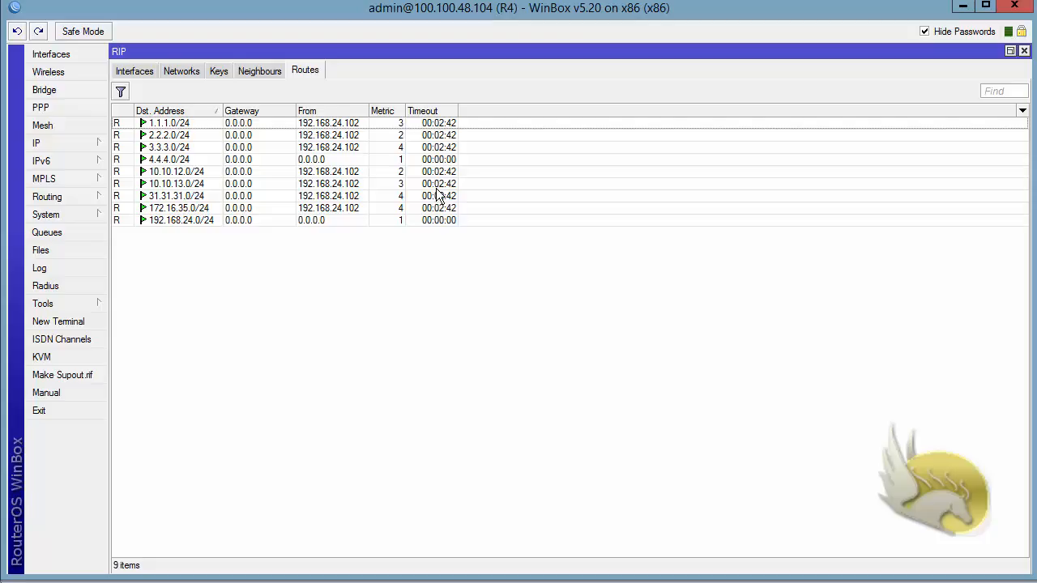
left_click(439, 125)
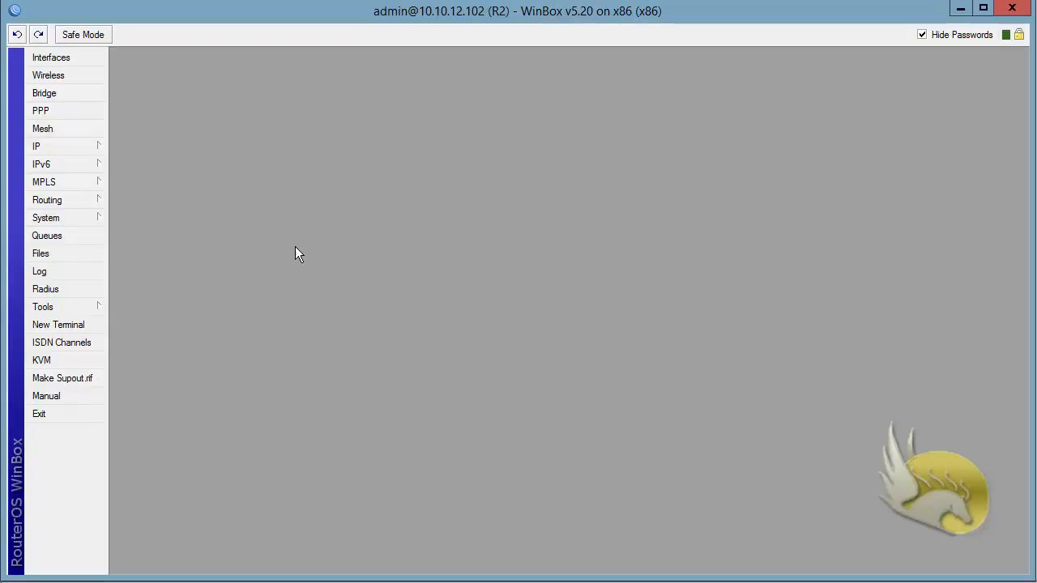
Step: Open the RIP configuration on router R2 and review its advertised networks
left_click(95, 200)
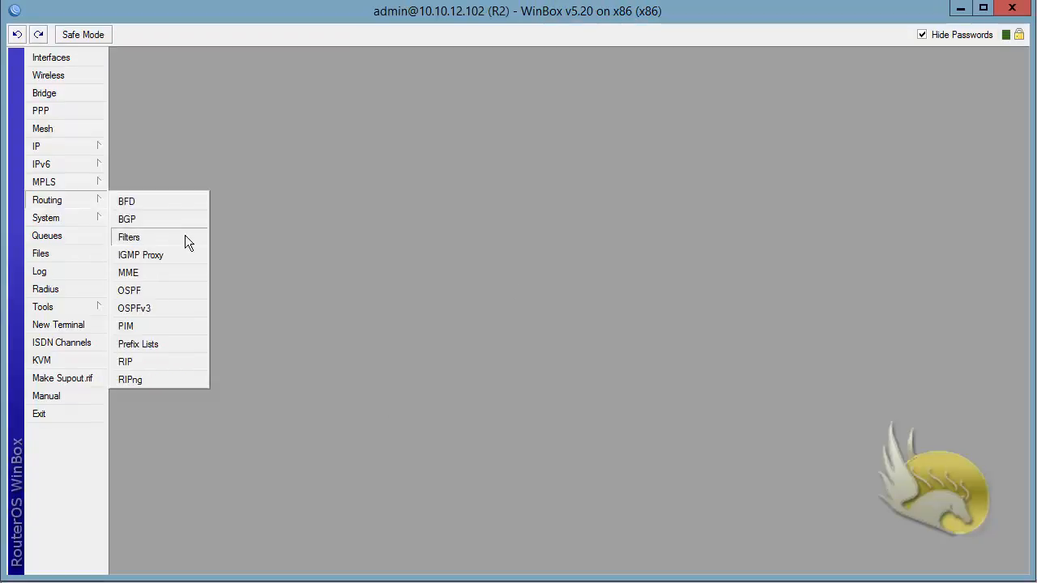
left_click(186, 362)
left_click(800, 173)
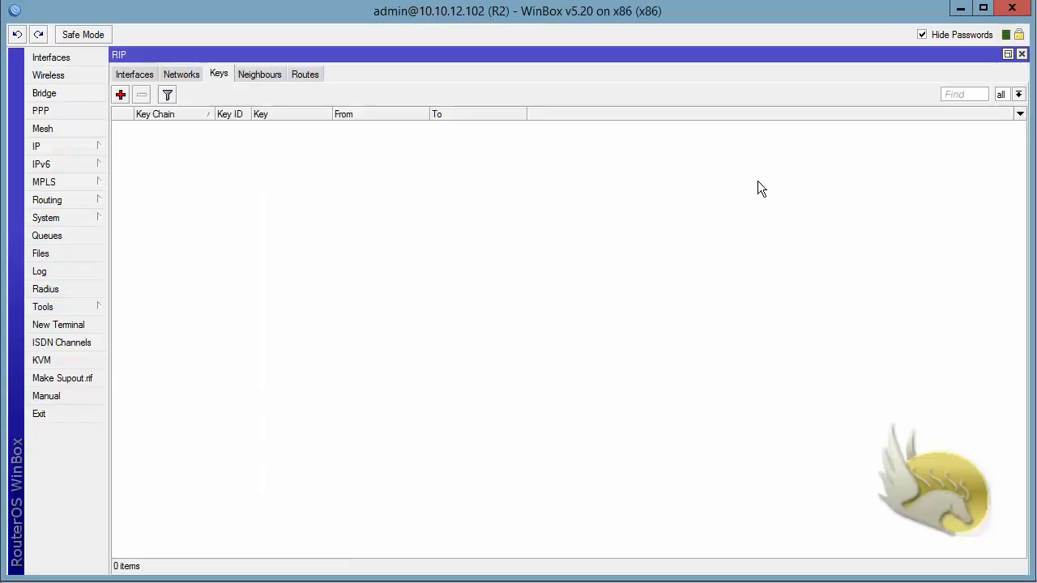
left_click(183, 74)
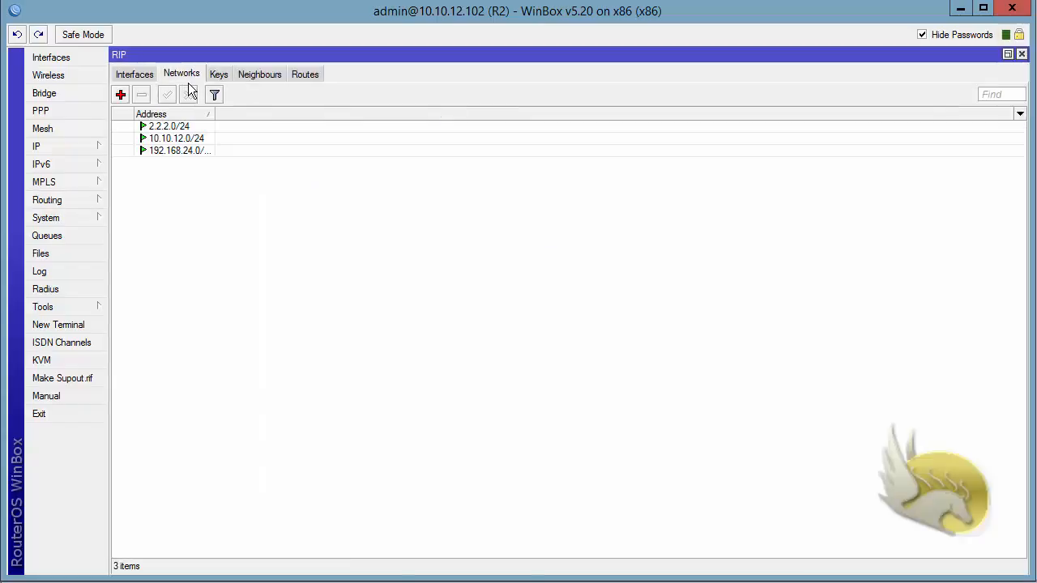
Step: Add a RIP interface entry for ether1 on R2 with md5 authentication and enter the authentication key
left_click(134, 74)
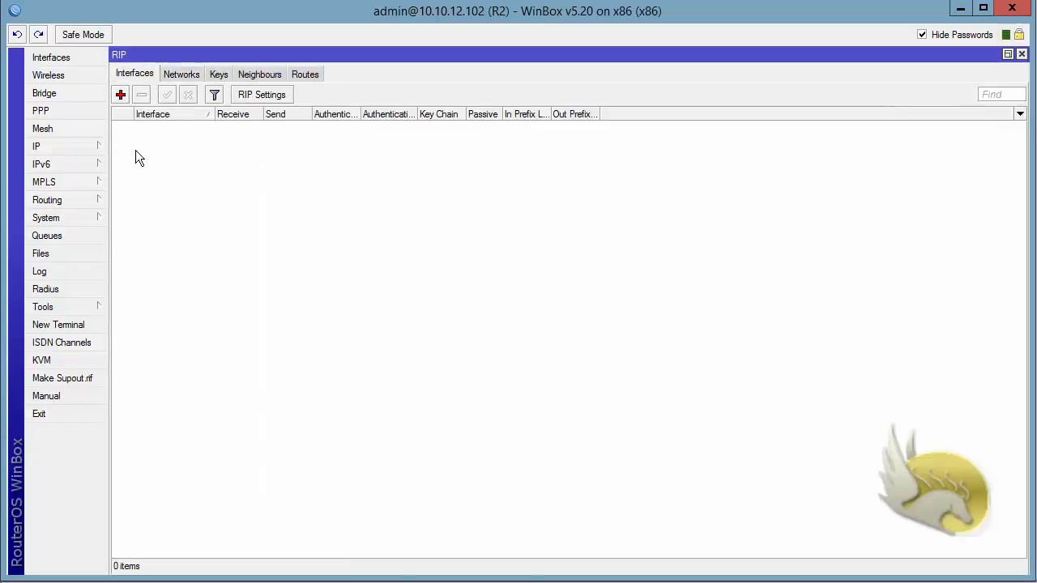
left_click(120, 95)
left_click(601, 183)
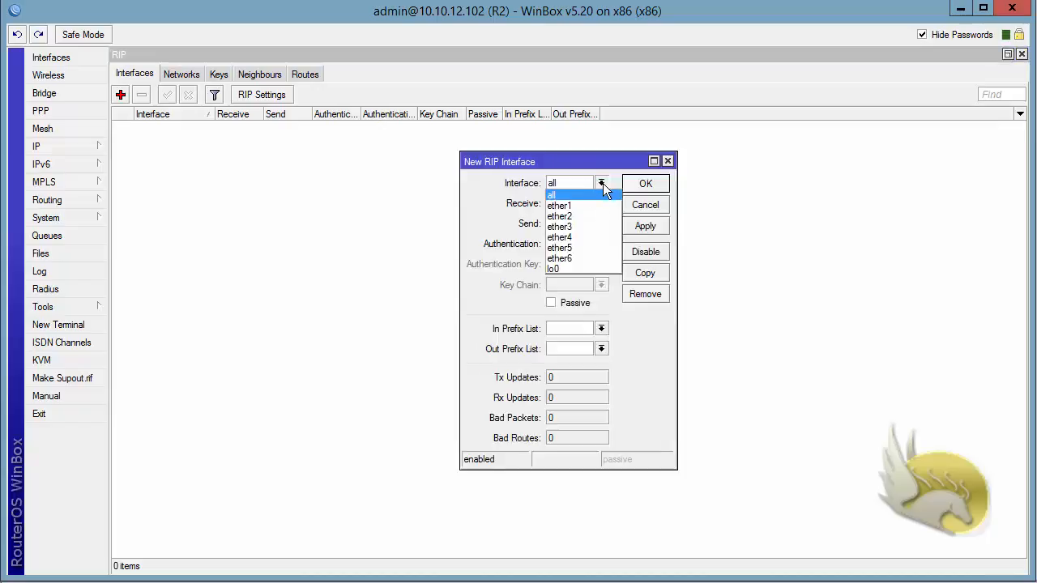
left_click(590, 203)
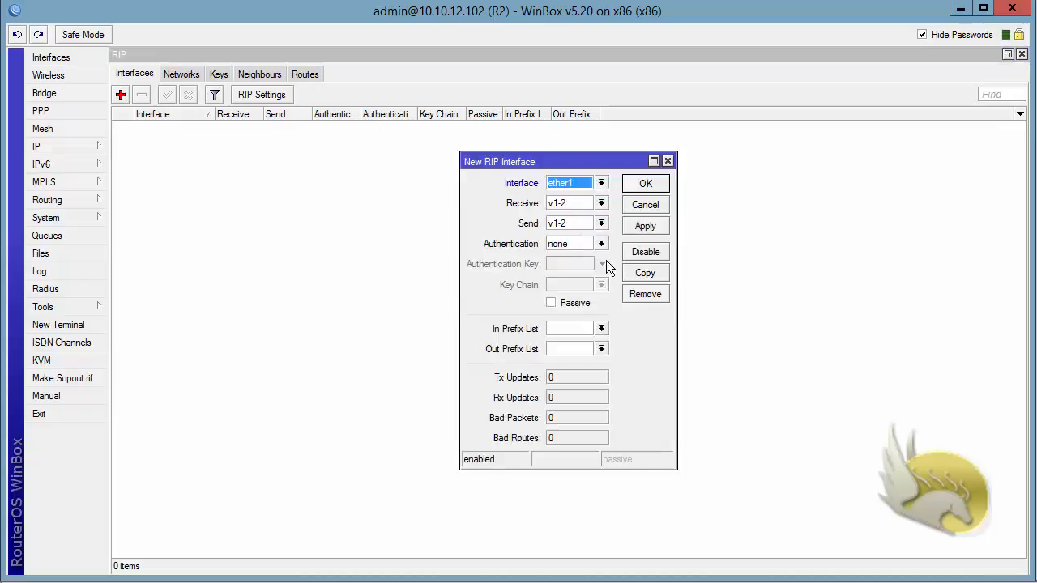
left_click(601, 245)
left_click(596, 256)
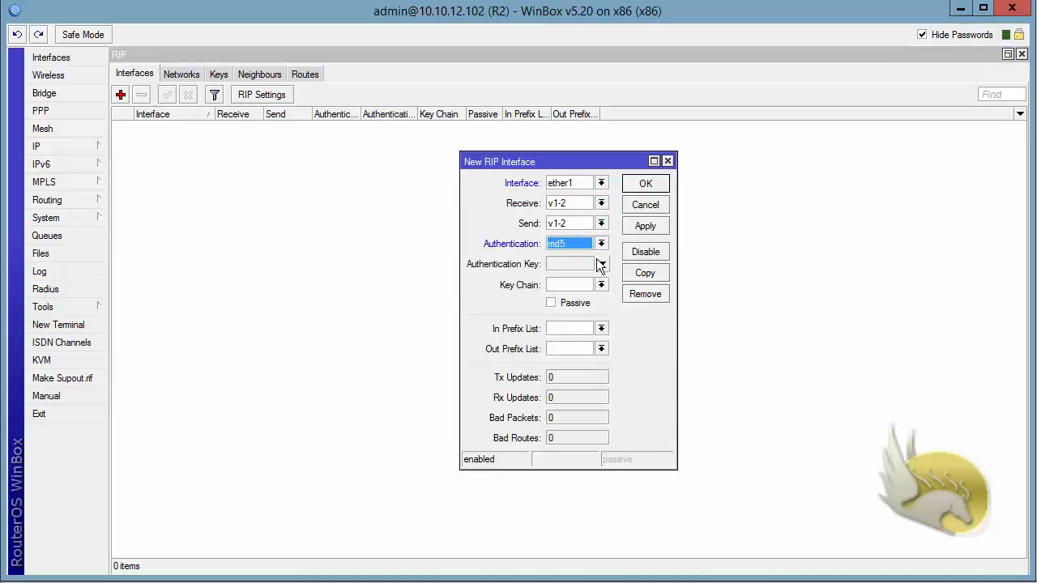
left_click(573, 268)
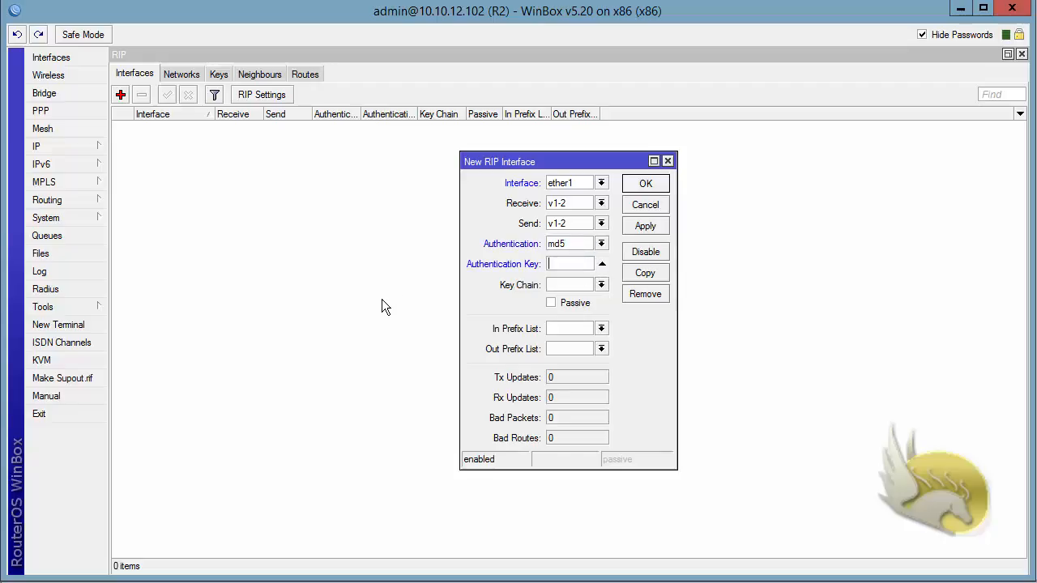
type("******")
left_click(646, 184)
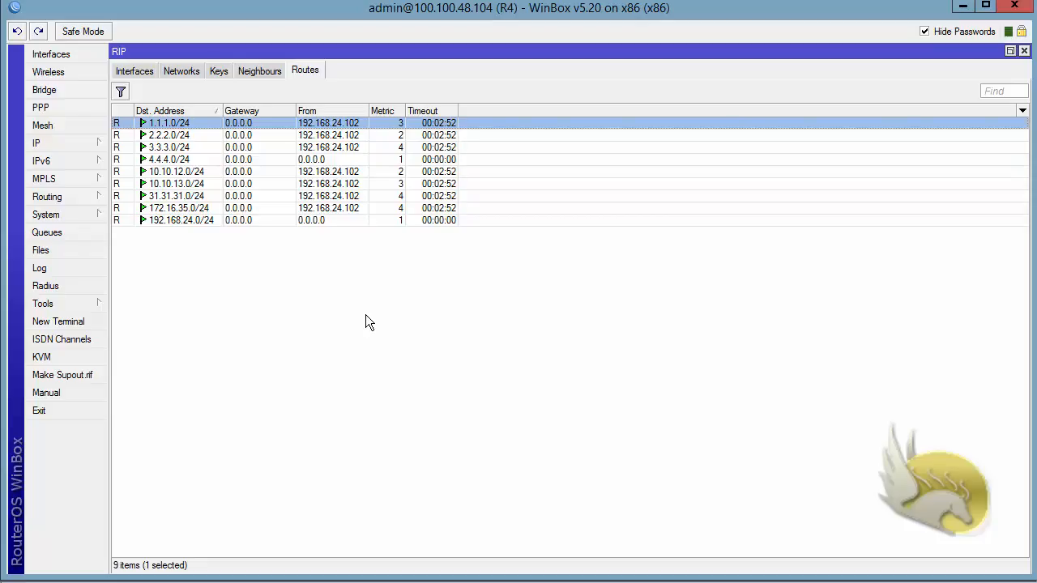
Step: Make the ether1 RIP interface on R4 passive and apply the change
left_click(138, 72)
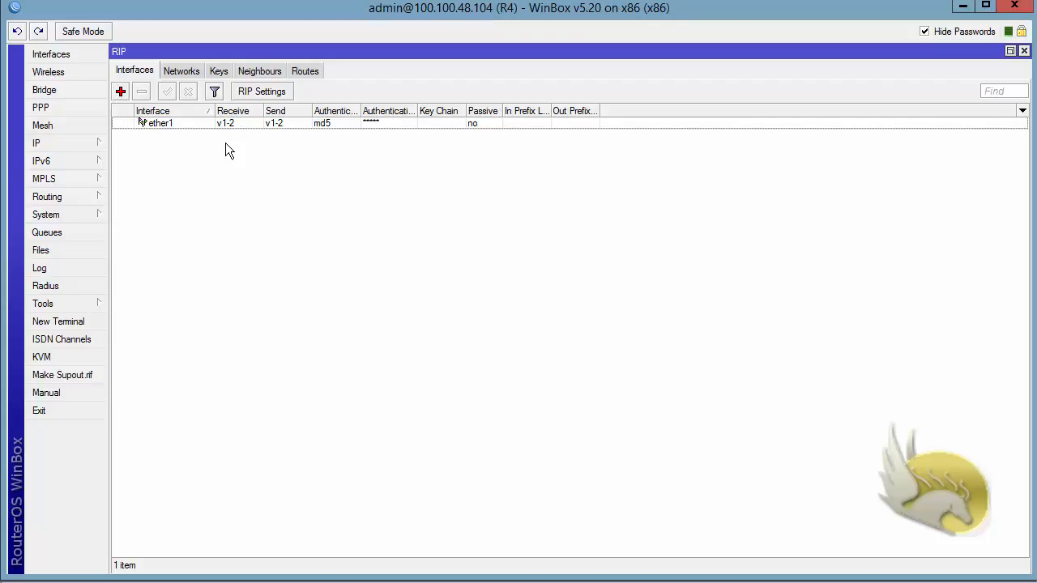
double_click(172, 126)
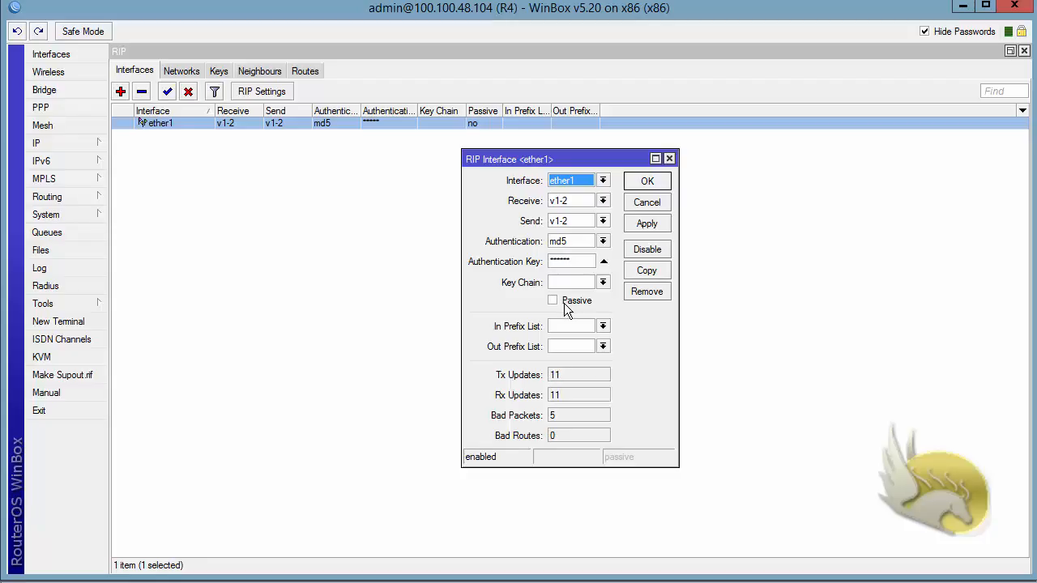
left_click(551, 300)
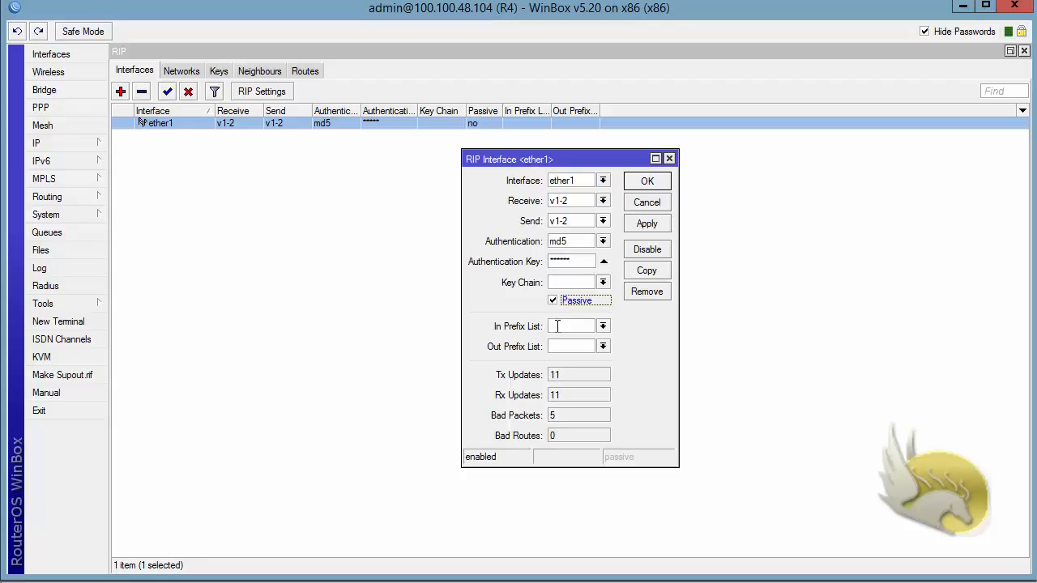
left_click(632, 227)
Step: Switch to R2 and check the timeout of the 4.4.4.0/24 route among its RIP routes
left_click(323, 581)
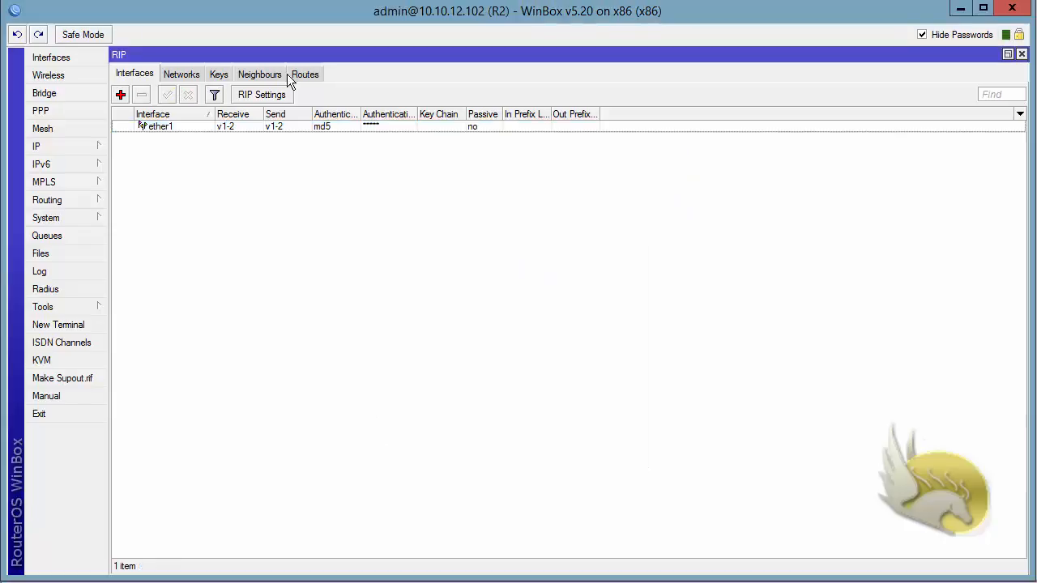
left_click(304, 74)
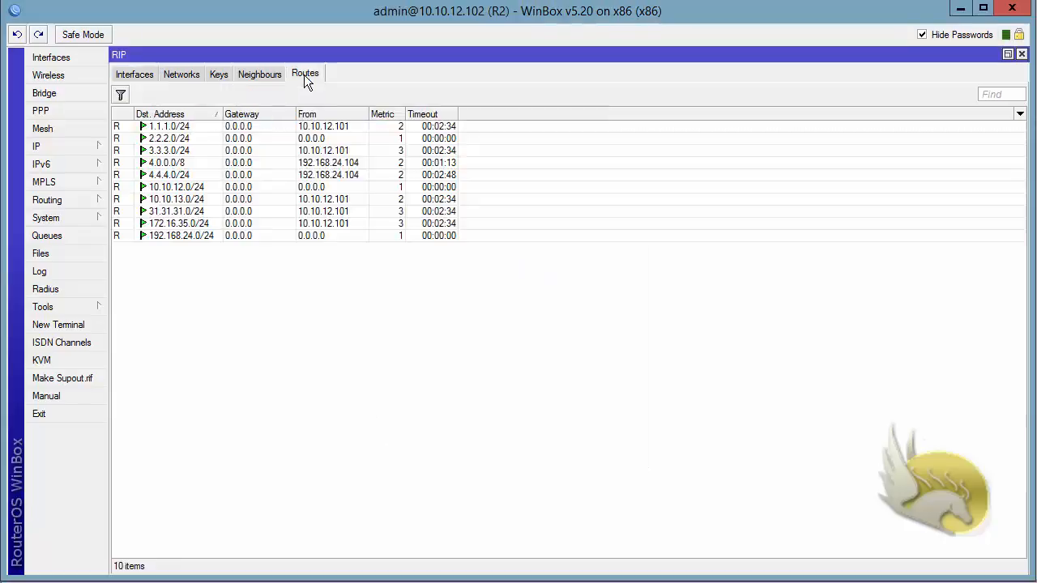
left_click(186, 175)
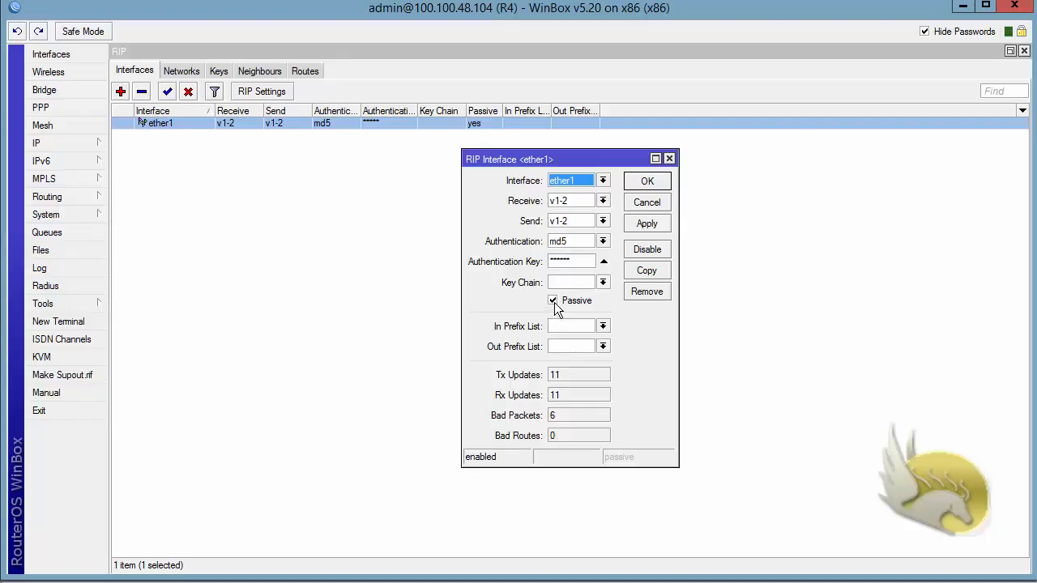
Step: Turn off passive mode for the ether1 RIP interface on R4 and save the change
left_click(553, 301)
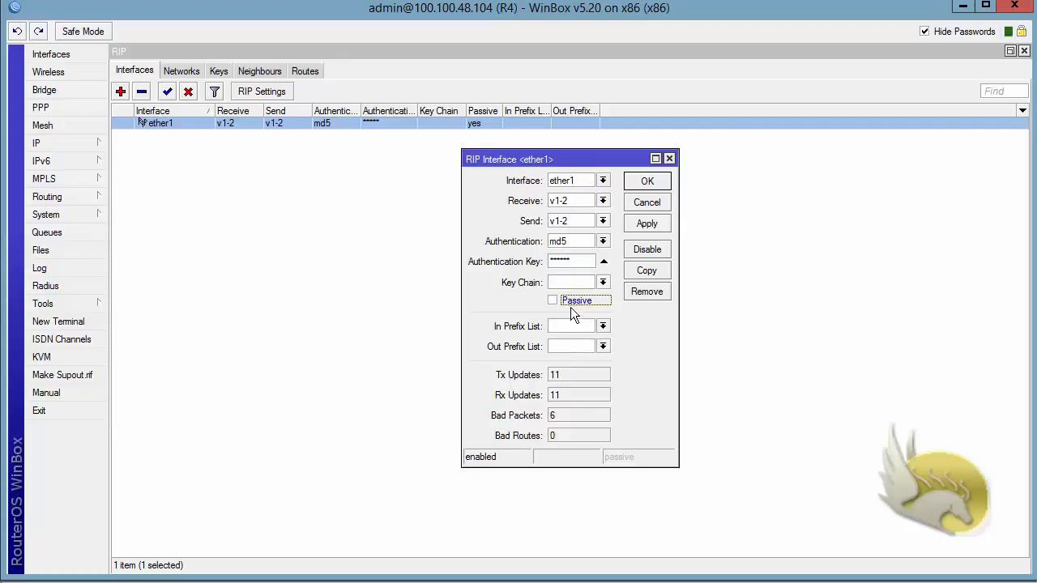
left_click(636, 180)
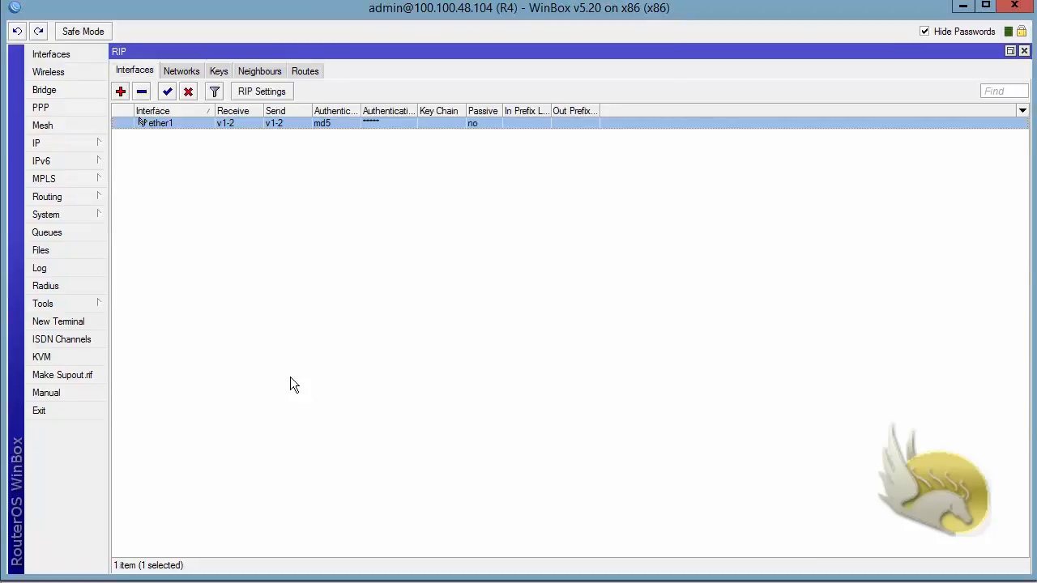
Step: Open the settings of the ether1 RIP interface on R4
double_click(185, 127)
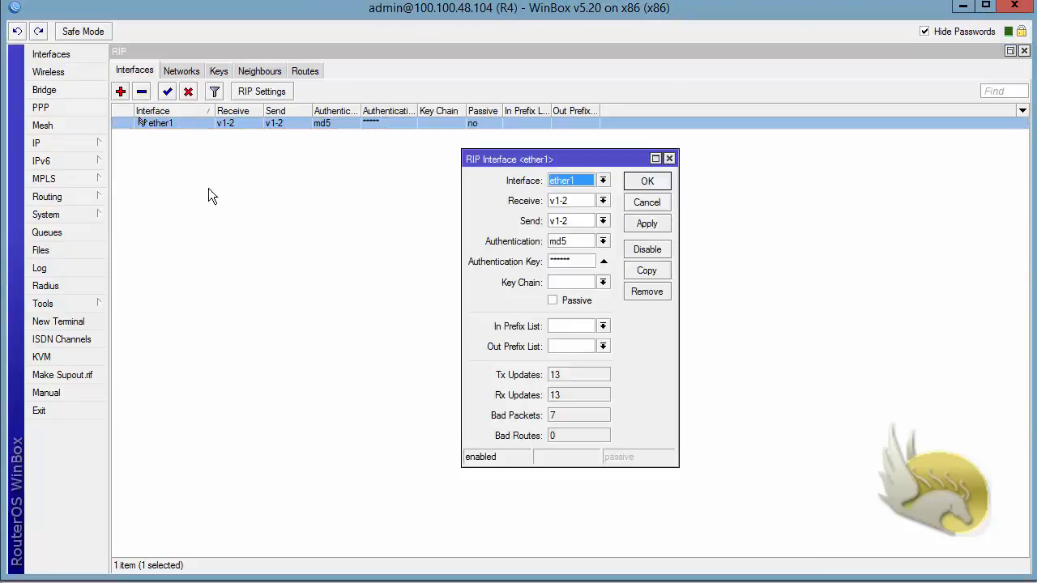